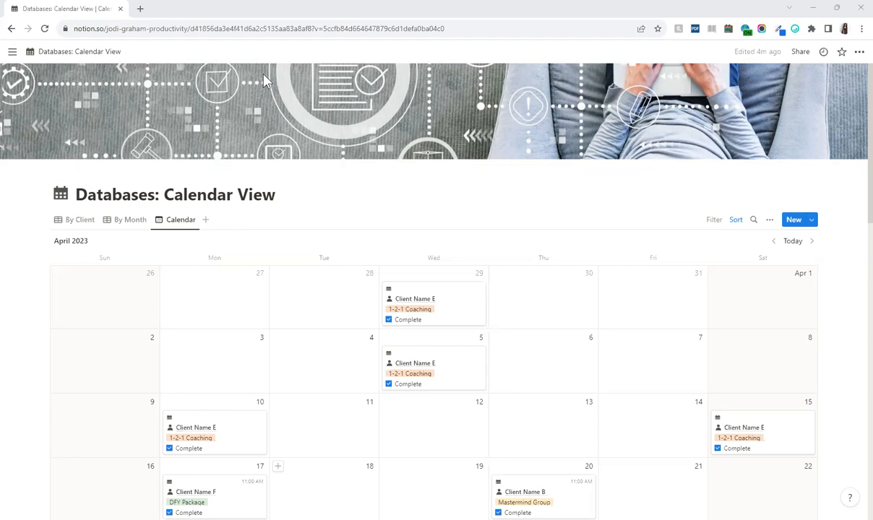
Open the April 10 session from the calendar, review its properties and page content, and close it
scroll(91, 359, "down", 1)
scroll(92, 359, "down", 1)
scroll(94, 363, "up", 1)
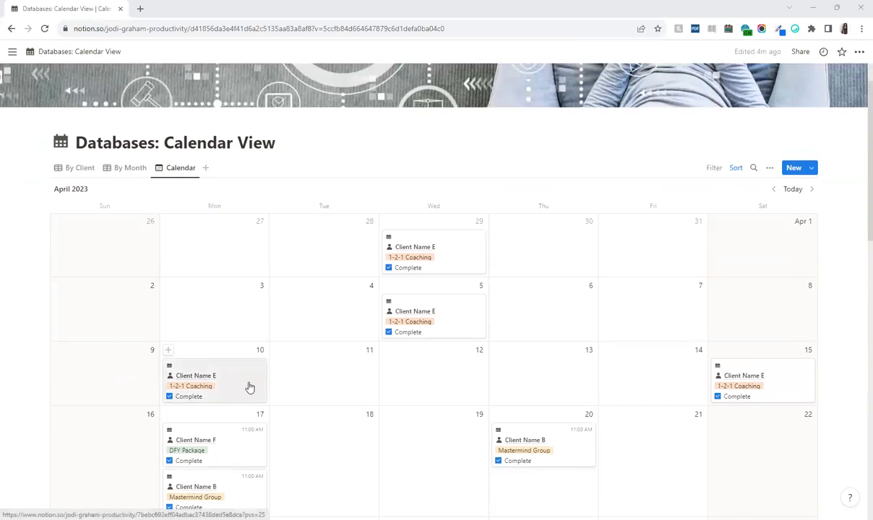
left_click(195, 362)
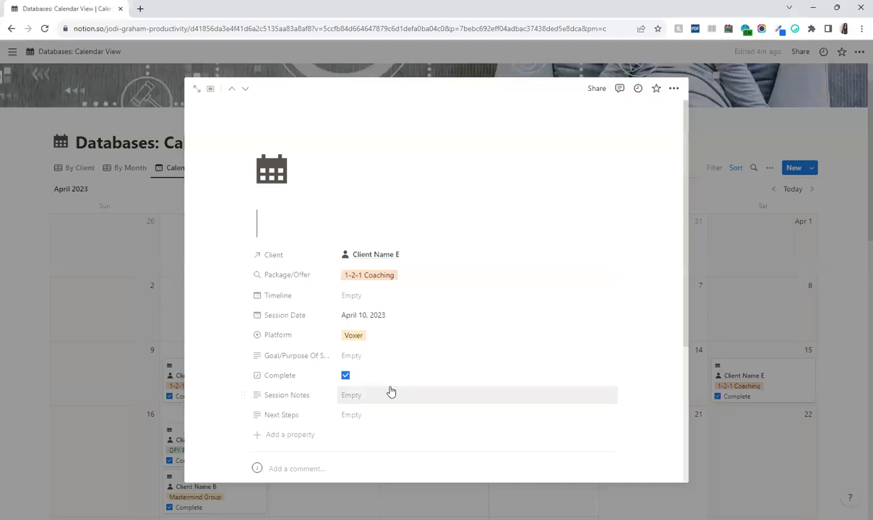
scroll(389, 405, "down", 5)
scroll(479, 307, "up", 5)
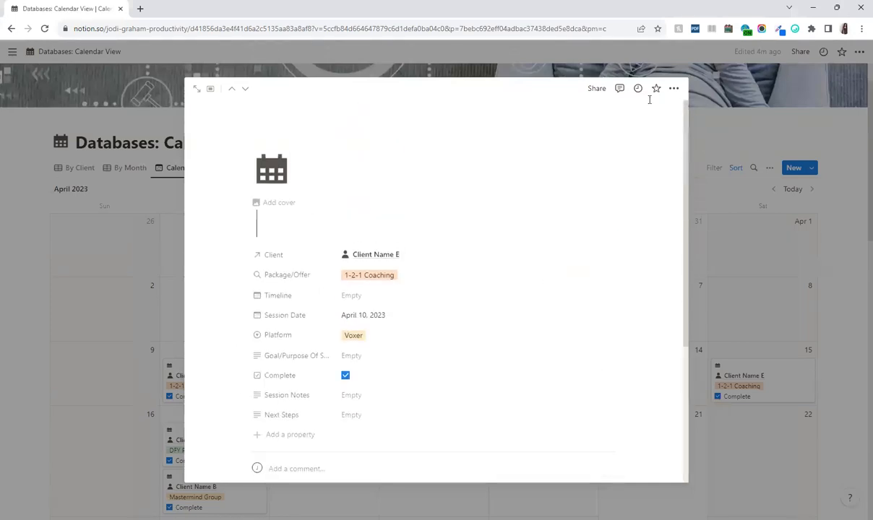
left_click(787, 141)
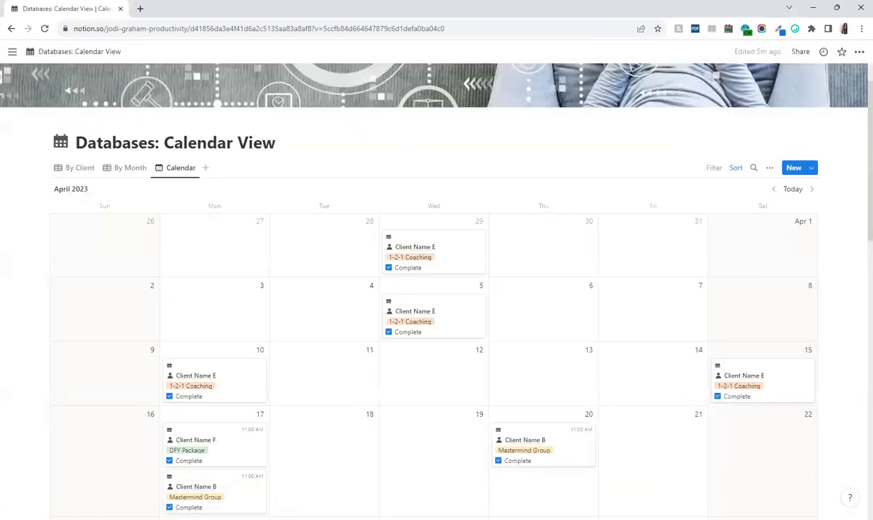
Set the Calendar view's layout to show the calendar by the Timeline date property
left_click(769, 168)
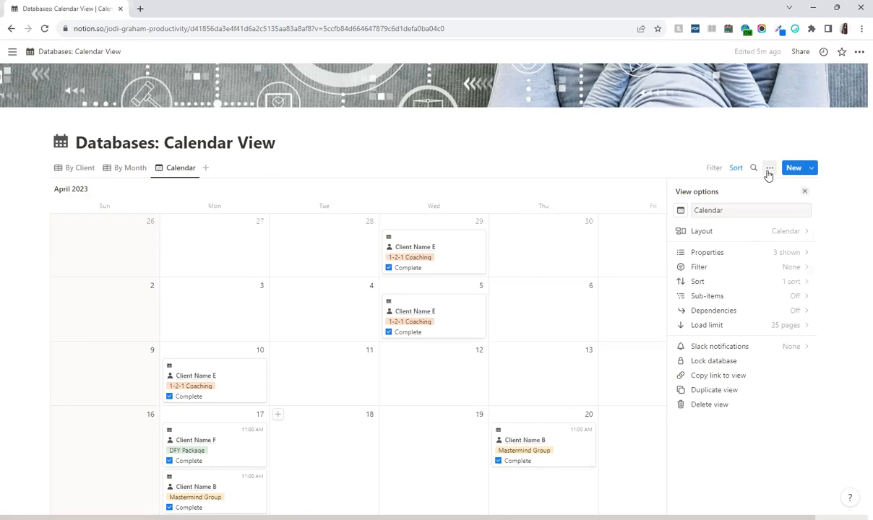
left_click(724, 235)
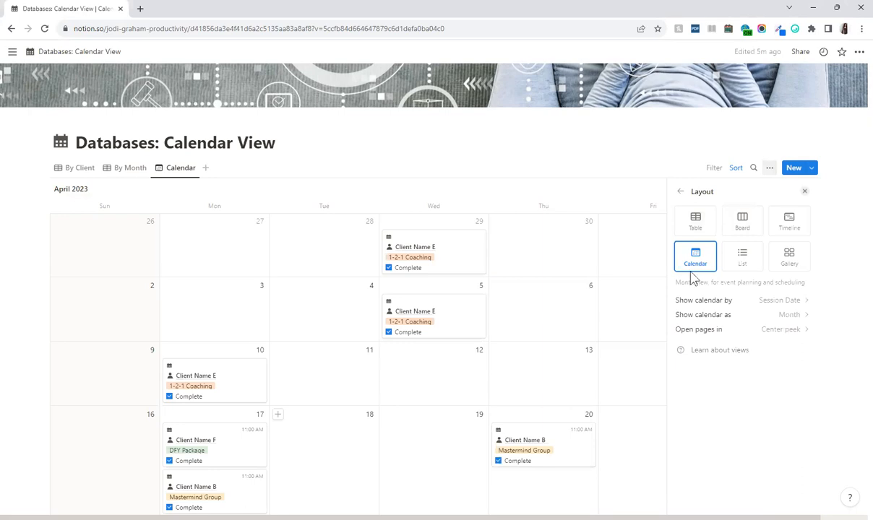
left_click(699, 307)
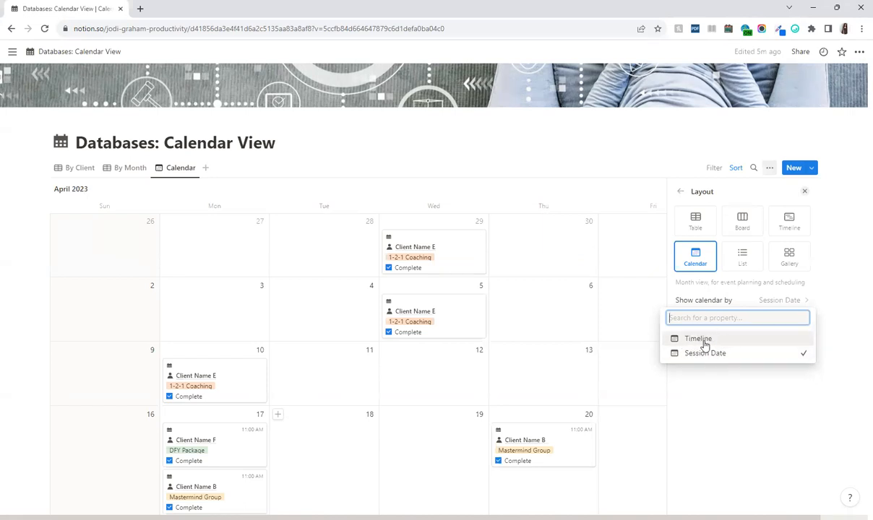
left_click(703, 339)
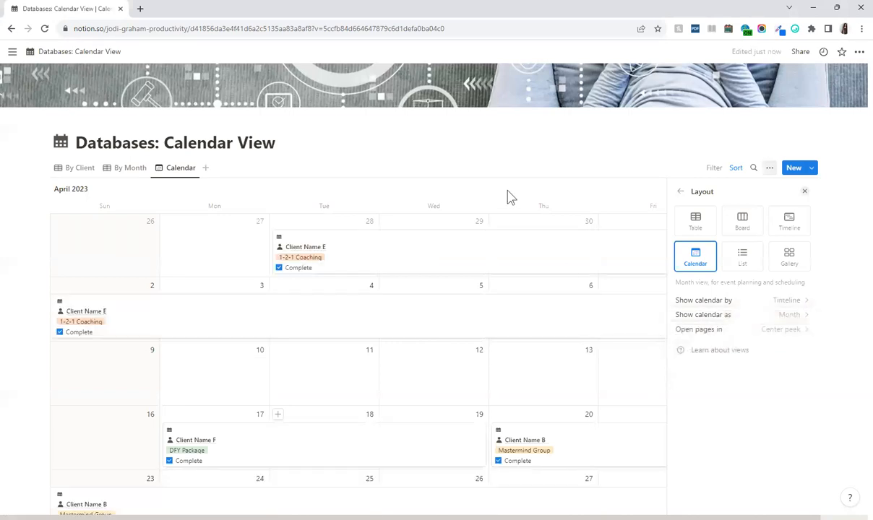
key("Escape")
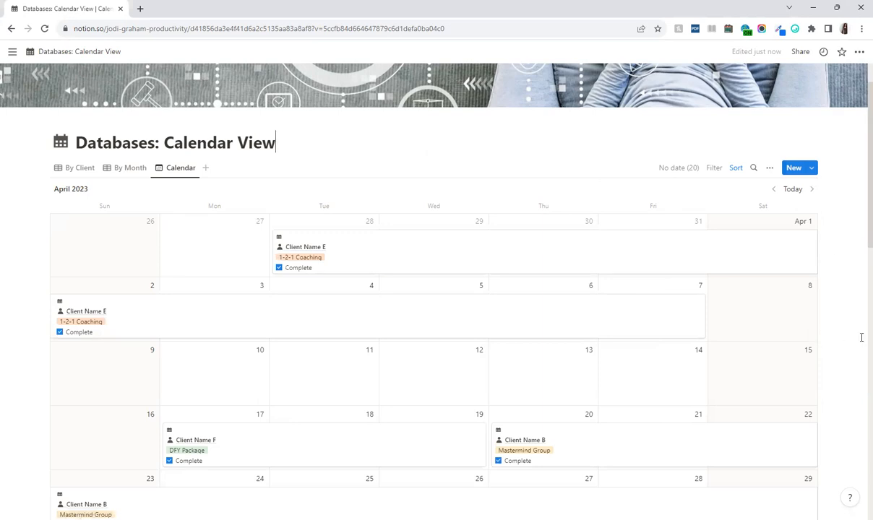
Look over the multi-day calendar entries and check the dates in the 1-2-1 Coaching session that starts March 28
scroll(426, 352, "down", 1)
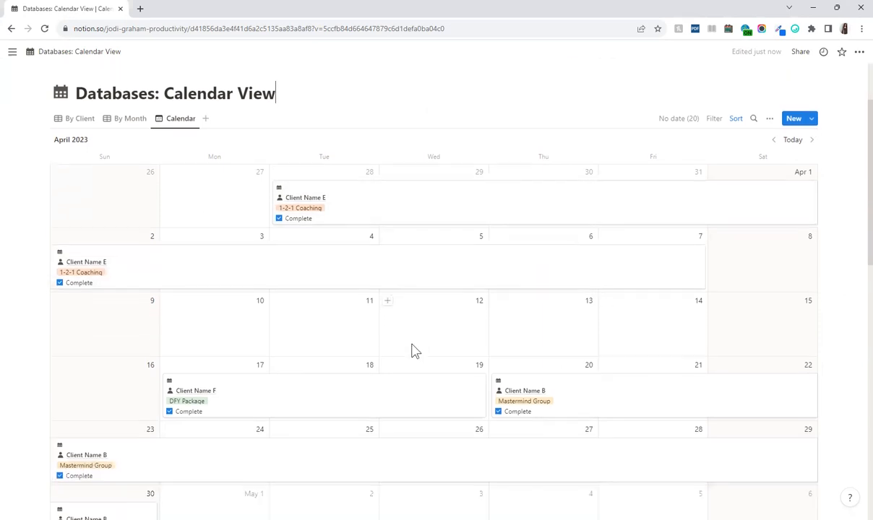
scroll(627, 407, "down", 2)
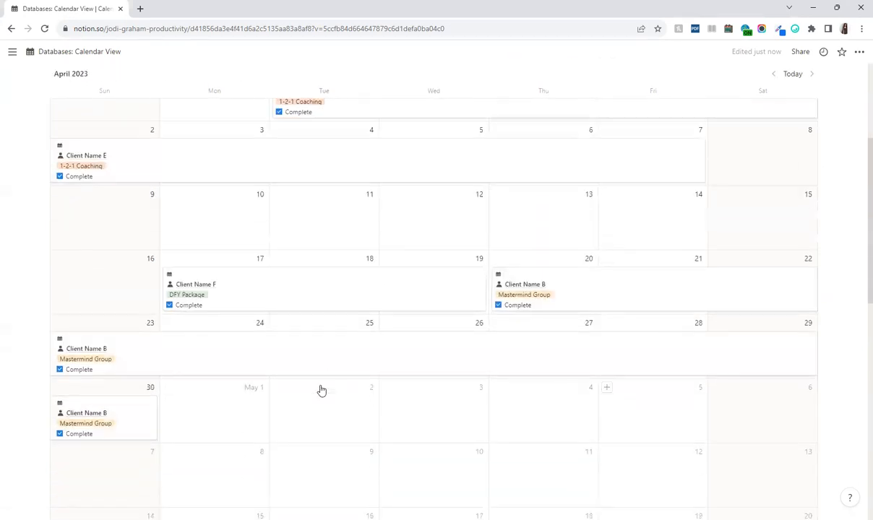
scroll(249, 447, "up", 2)
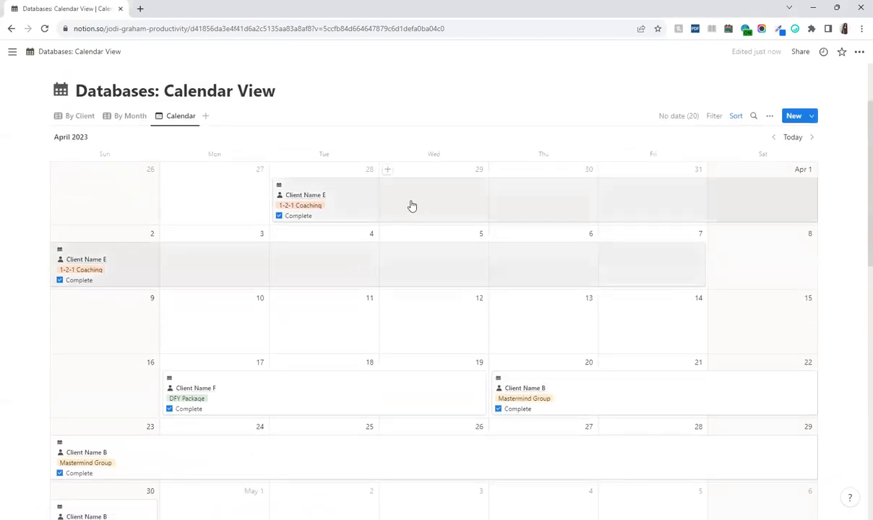
left_click(413, 207)
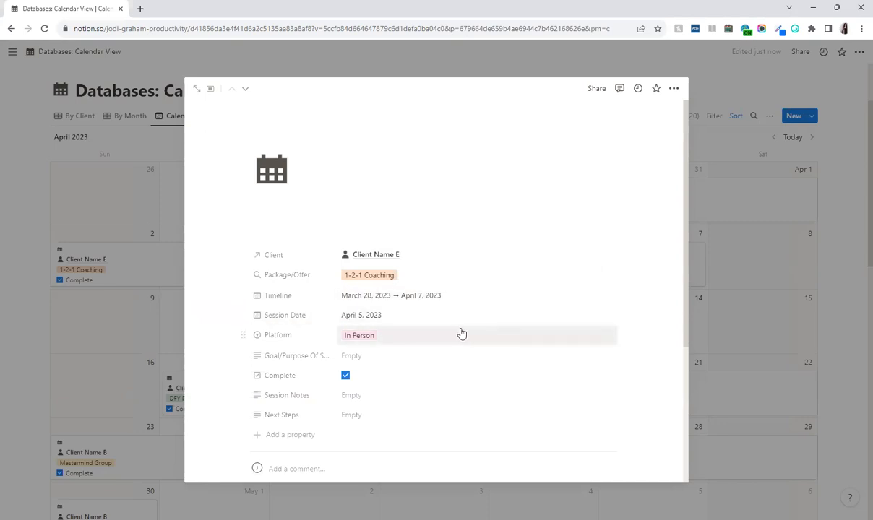
left_click(786, 305)
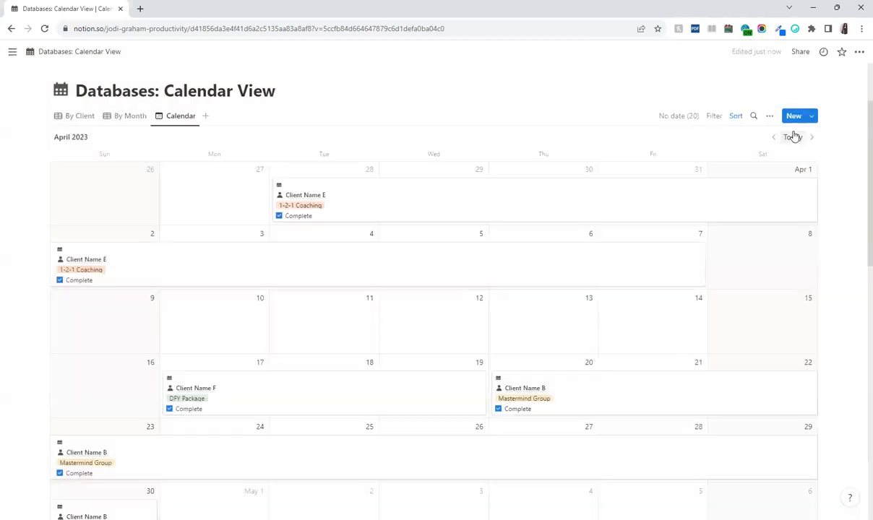
Set the calendar layout to show as Week and try moving between weeks
left_click(769, 116)
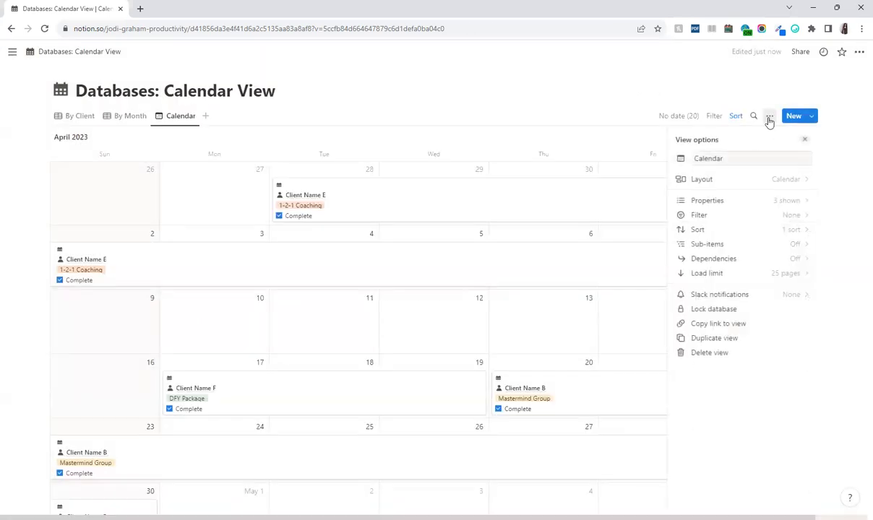
left_click(725, 182)
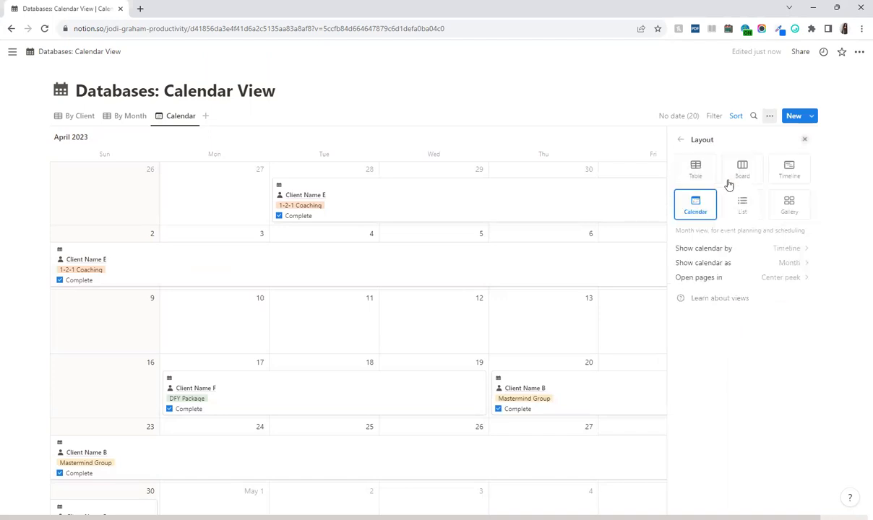
left_click(728, 263)
left_click(723, 295)
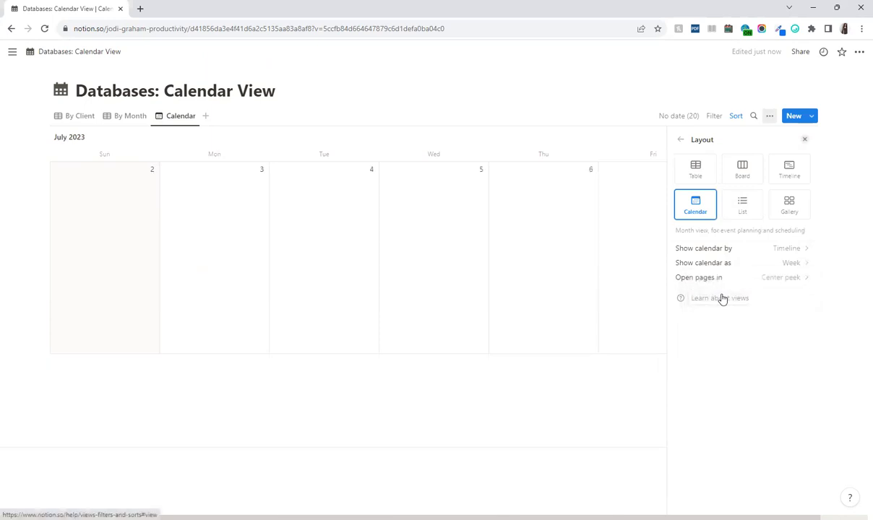
left_click(565, 433)
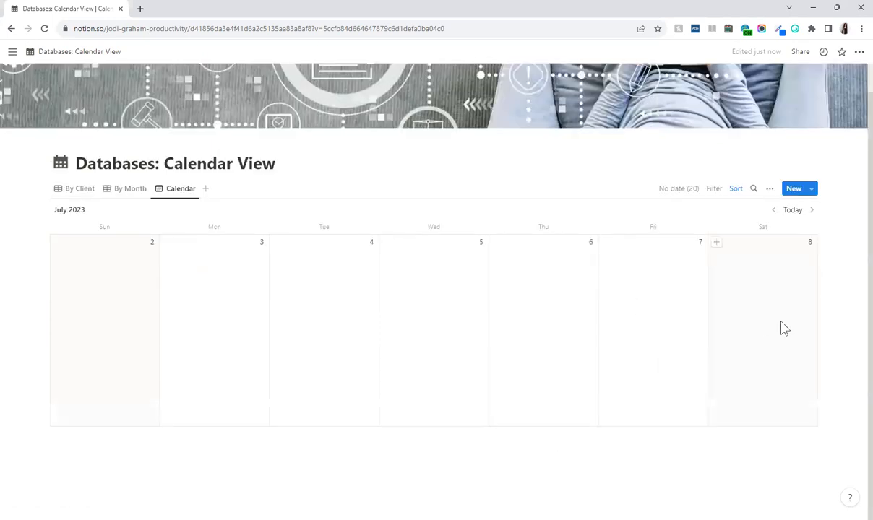
left_click(810, 211)
left_click(773, 211)
Set the Calendar view to open its pages in Side peek
left_click(770, 189)
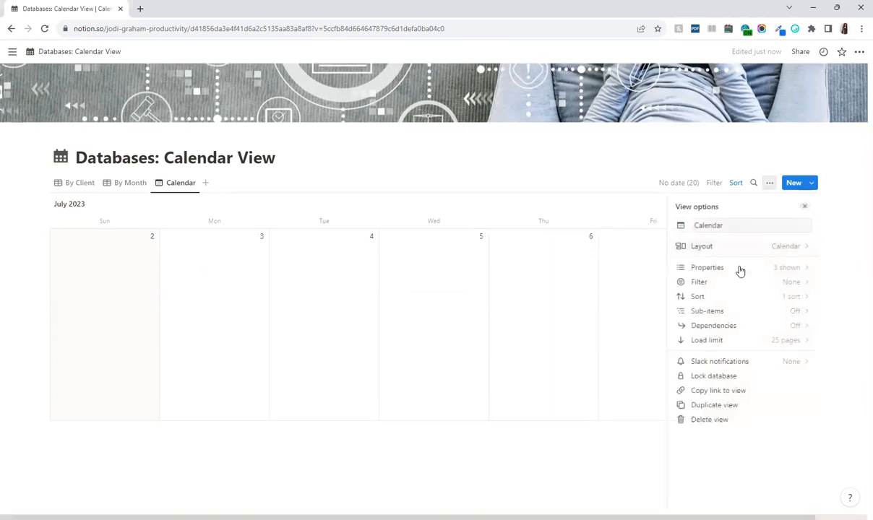
left_click(744, 246)
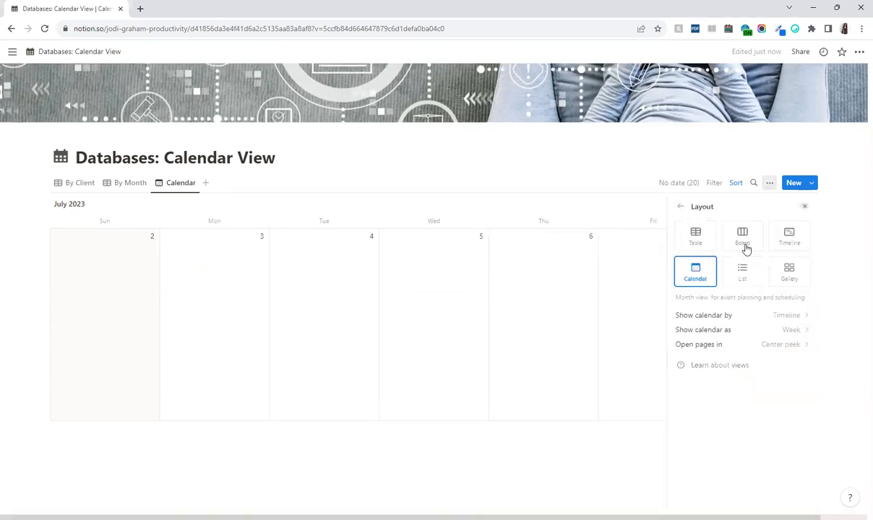
left_click(769, 346)
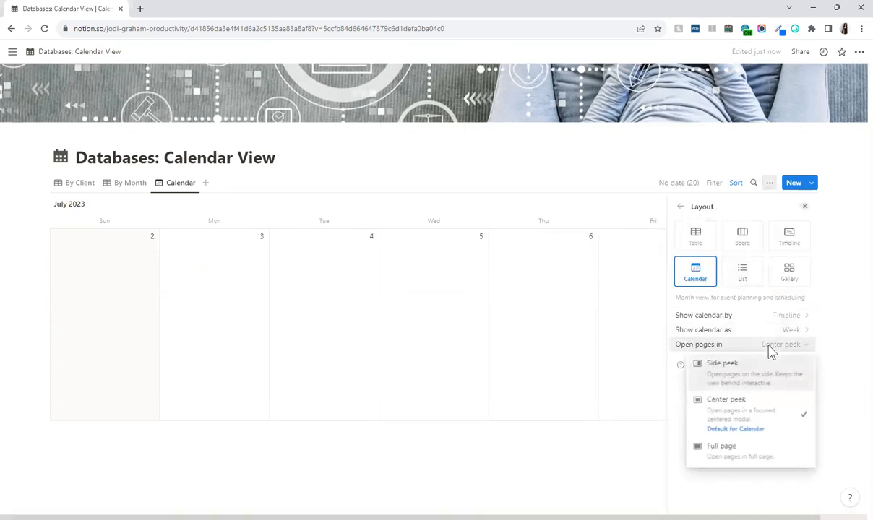
left_click(736, 379)
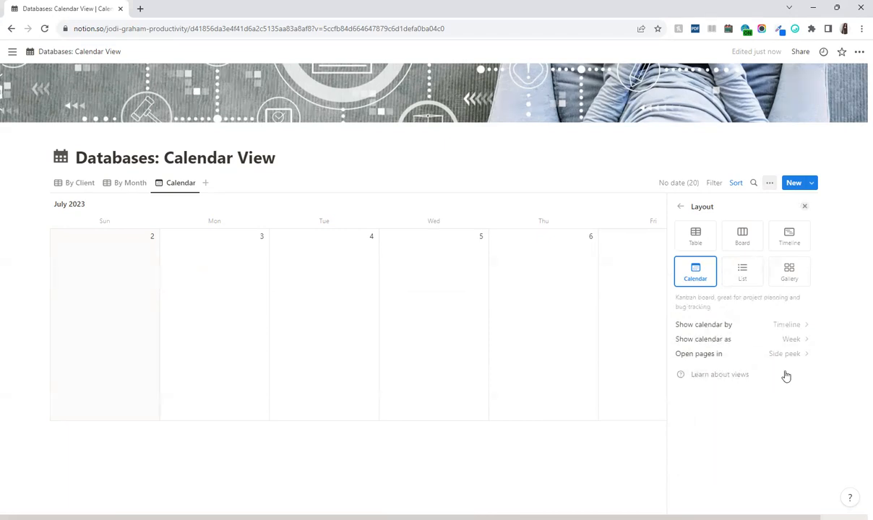
Set the calendar layout to show as Month, keeping Timeline as its date property
left_click(778, 312)
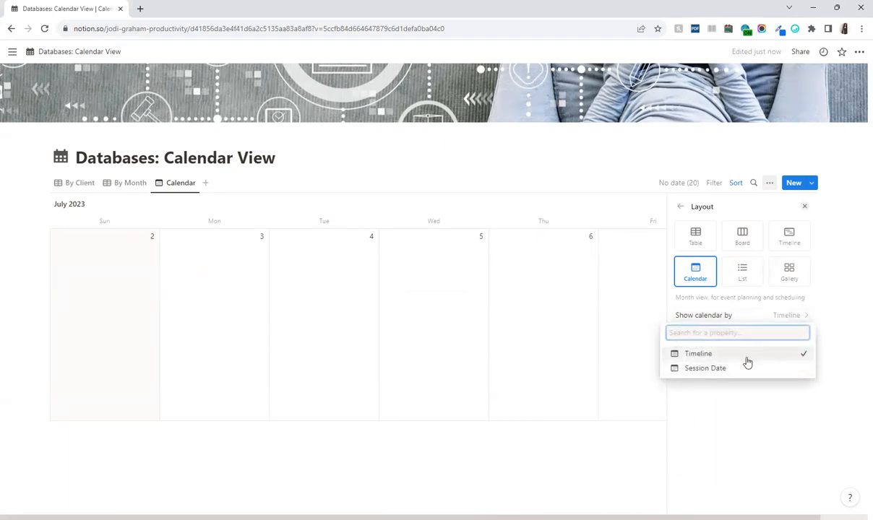
left_click(753, 318)
left_click(772, 343)
left_click(773, 333)
left_click(773, 333)
left_click(758, 350)
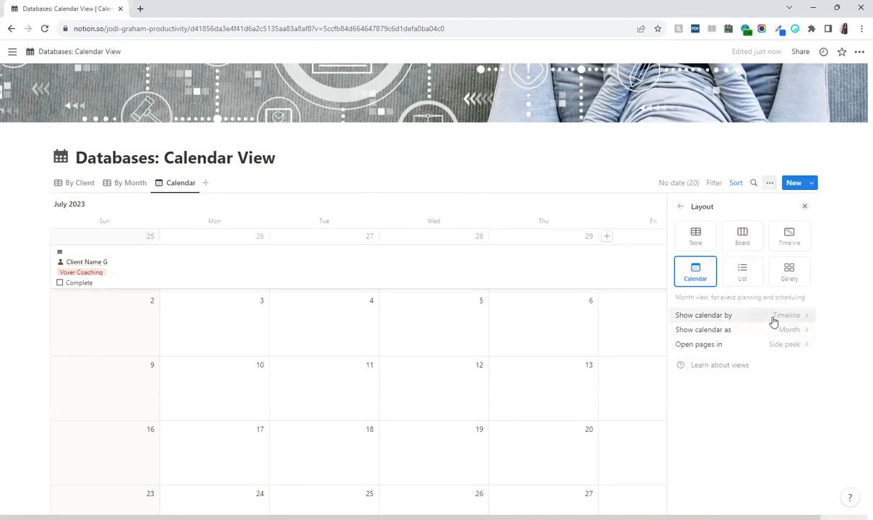
Preview the Voxer Coaching session in side peek and close the preview
left_click(581, 267)
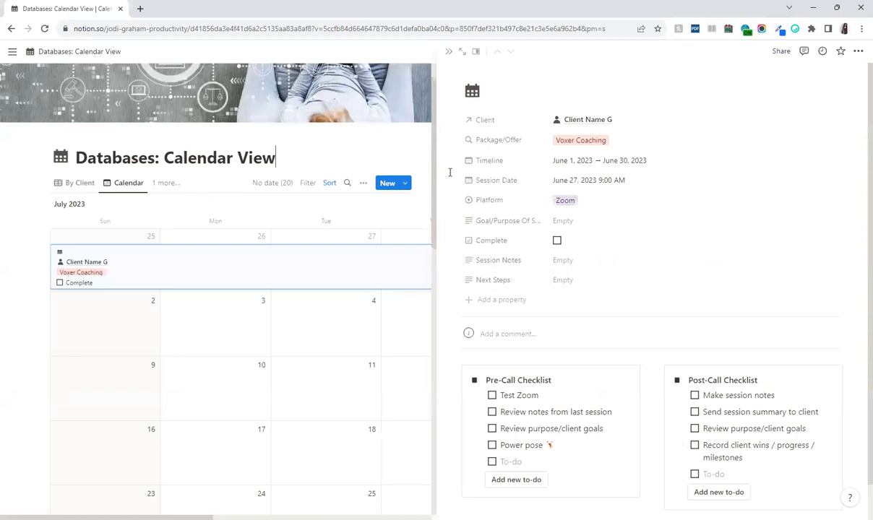
left_click(386, 293)
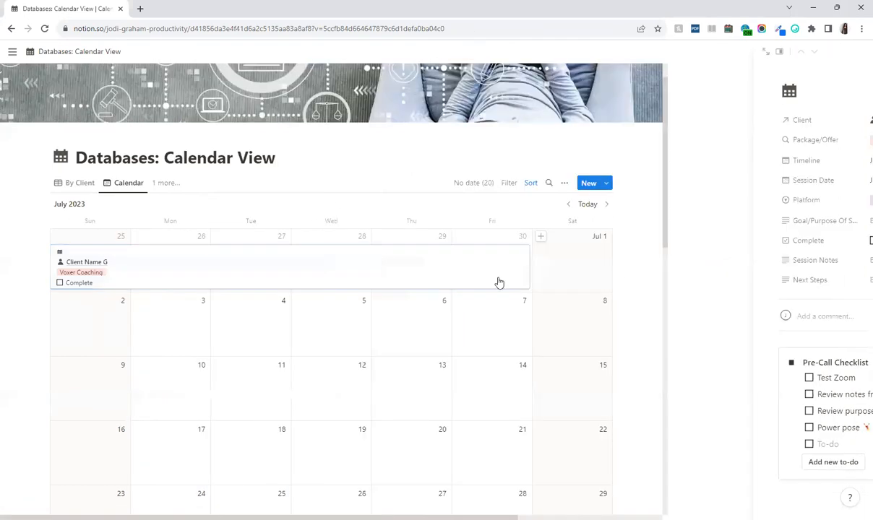
Set the Calendar view to open pages in Center peek and check it with the Voxer Coaching session
left_click(770, 183)
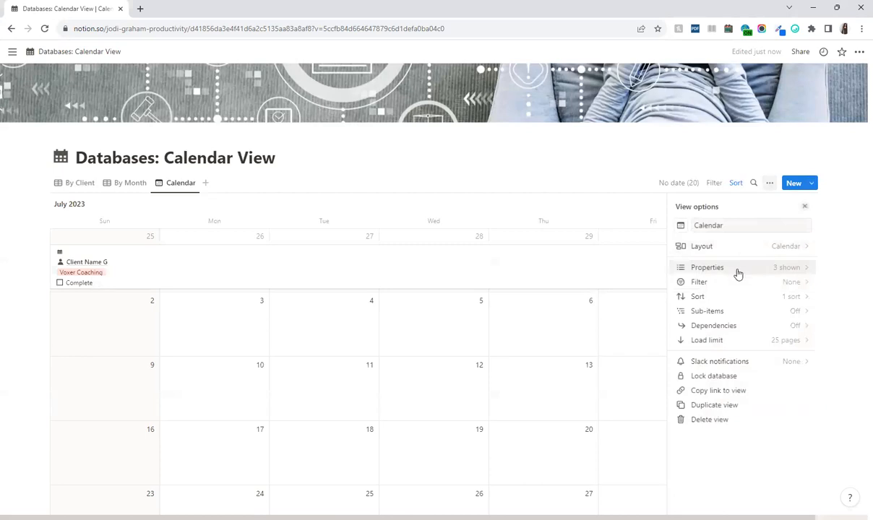
left_click(740, 251)
left_click(750, 347)
left_click(742, 404)
left_click(471, 264)
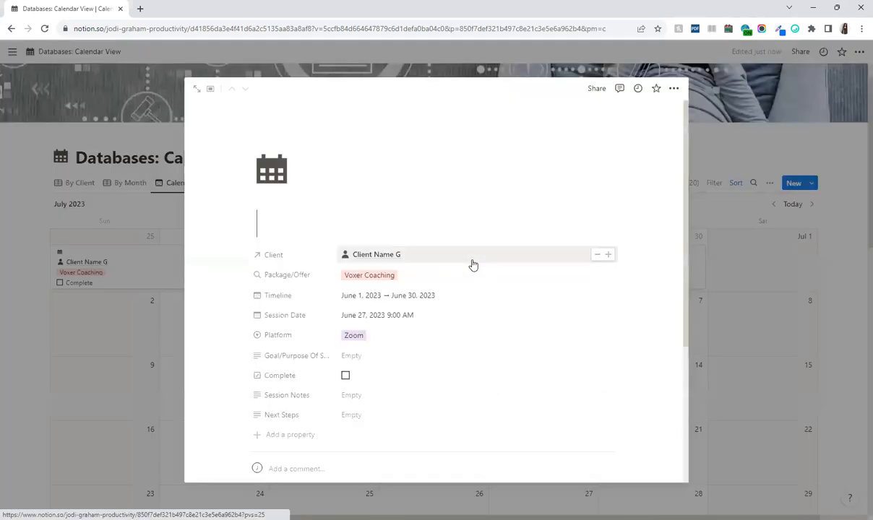
left_click(330, 507)
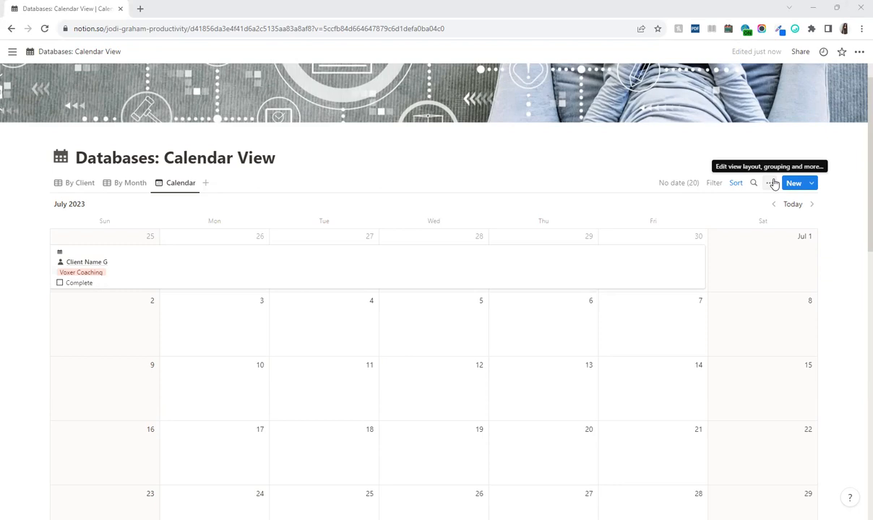
Review the direction and property options of the calendar's Session Date sort without changing them
left_click(731, 186)
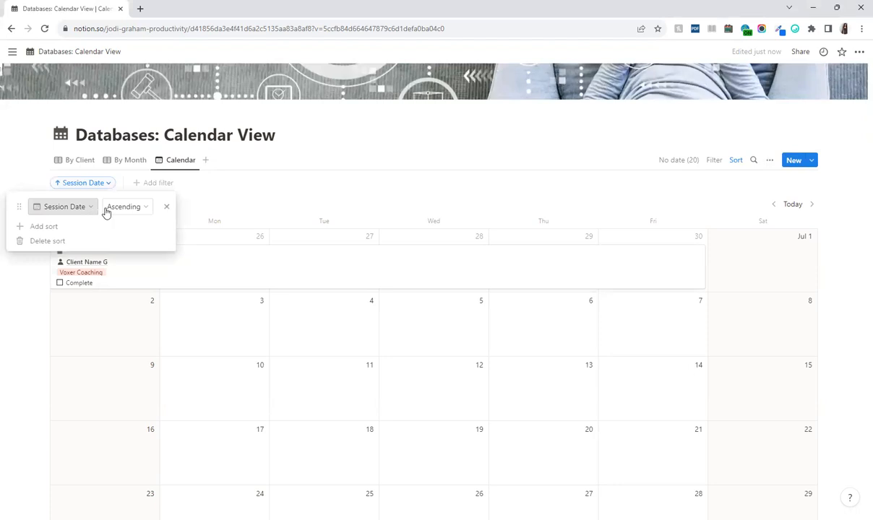
left_click(121, 207)
left_click(75, 212)
left_click(74, 210)
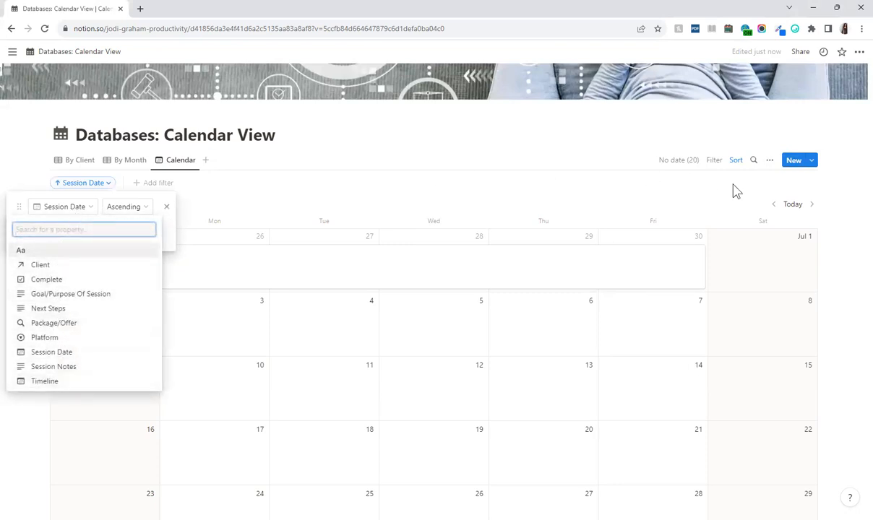
left_click(720, 159)
left_click(338, 416)
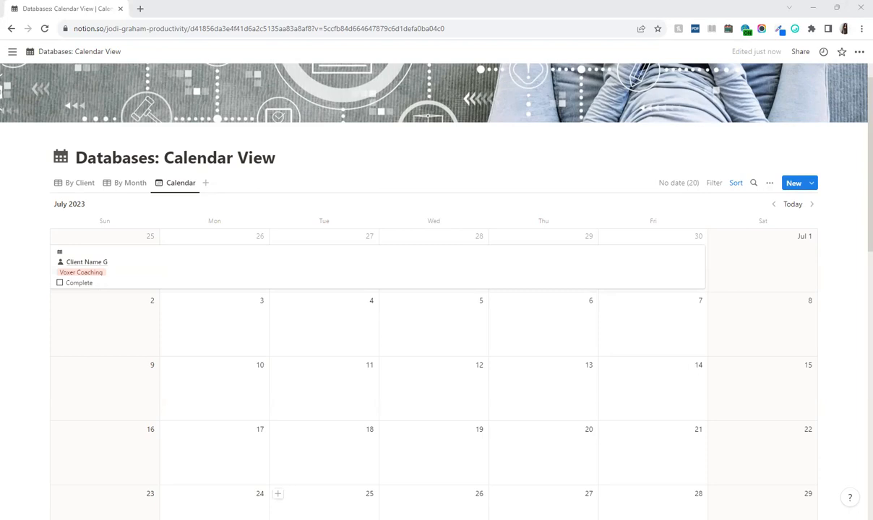
Examine the filter conditions available for the Complete property, leaving the calendar unfiltered
left_click(715, 184)
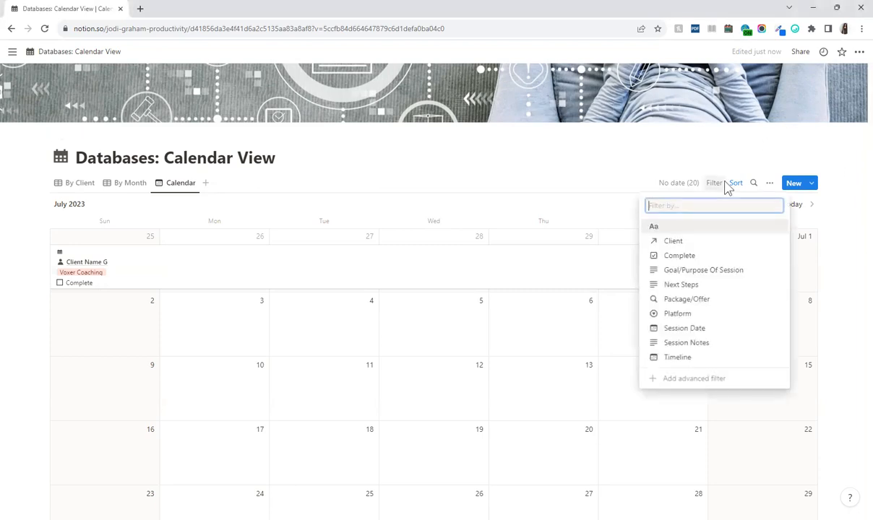
left_click(677, 257)
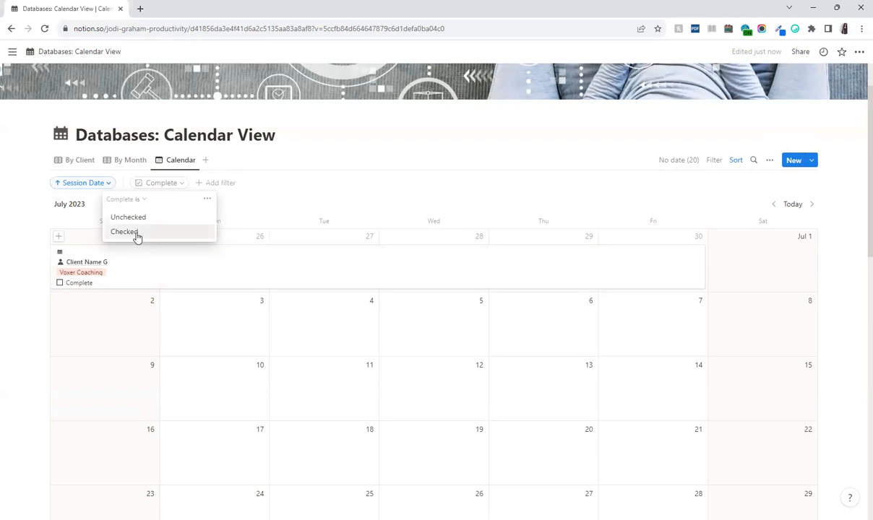
left_click(712, 161)
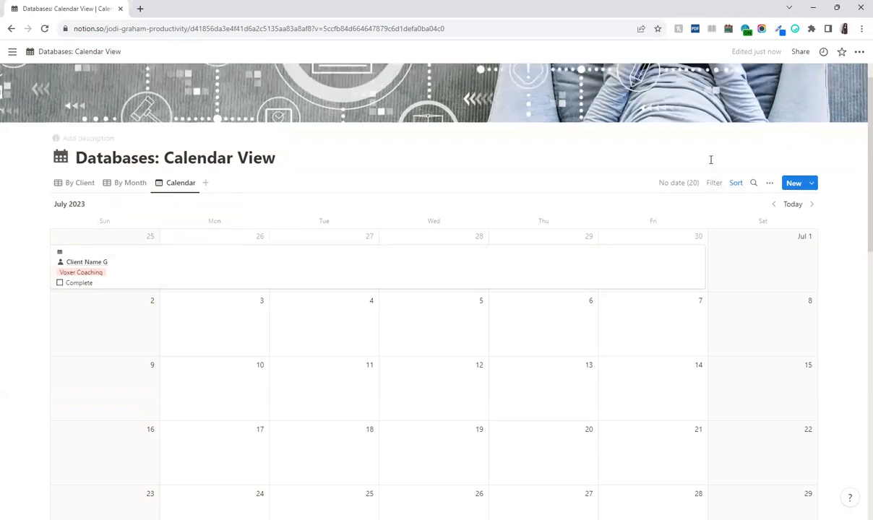
Reveal the calendar's sort and filter settings, and open the CRM Tracker page
left_click(715, 182)
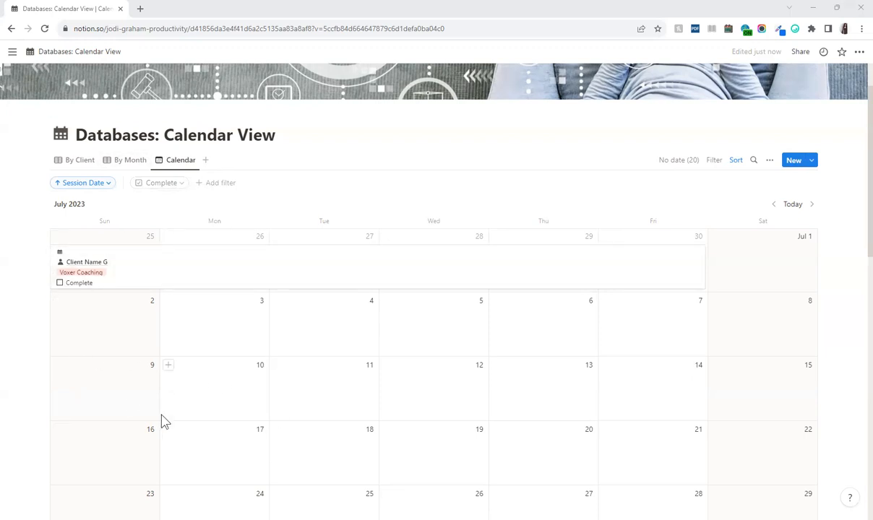
mouse_move(4, 230)
scroll(18, 230, "down", 5)
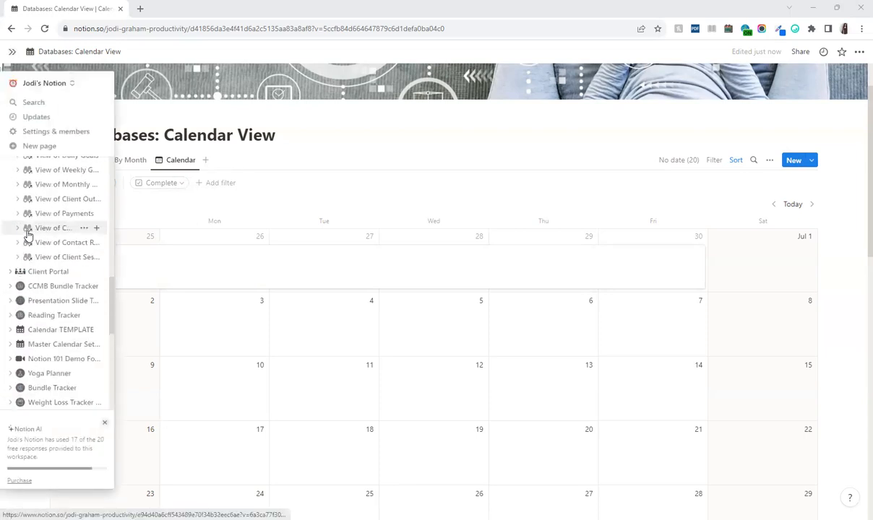
scroll(29, 234, "up", 3)
left_click(32, 232)
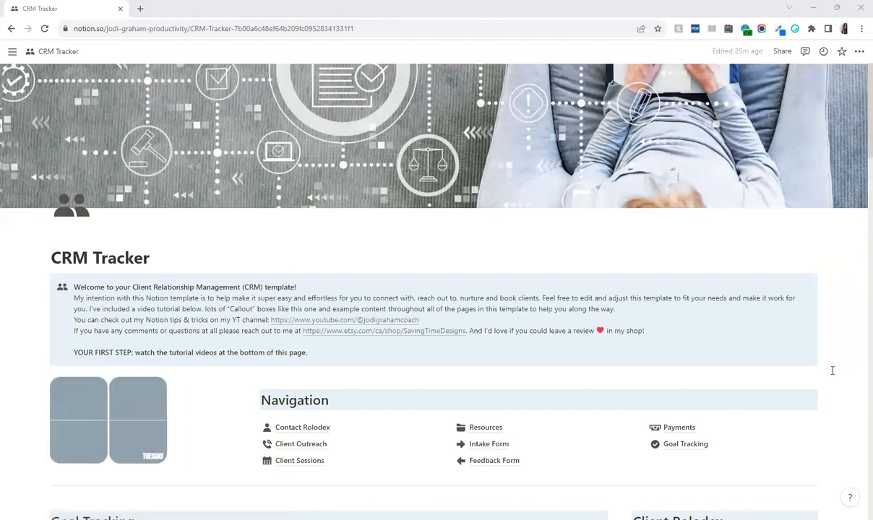
Show the database title on the Client Sessions Schedule calendar and look through the subpages of the CRM Tracker
scroll(839, 365, "down", 8)
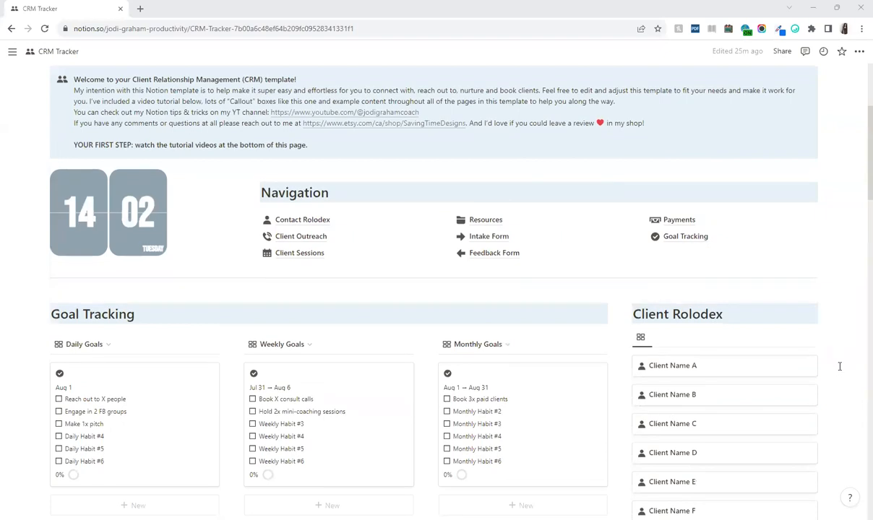
scroll(847, 362, "down", 12)
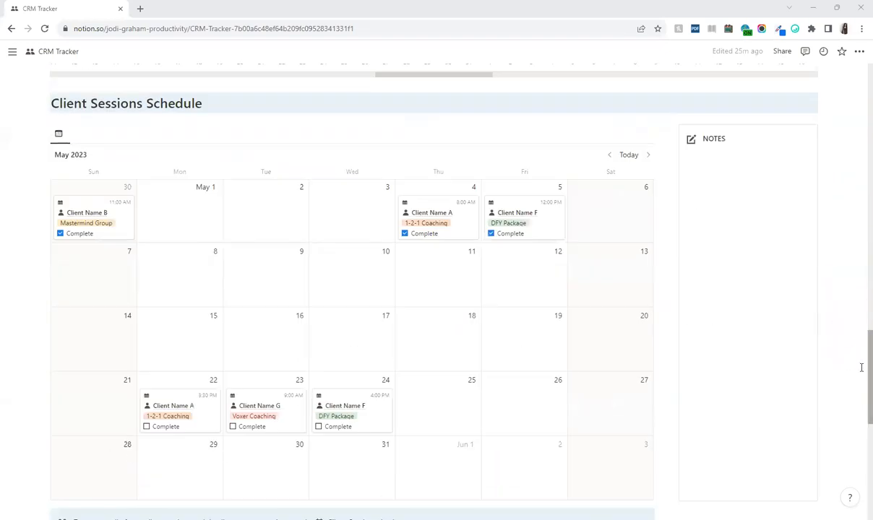
scroll(862, 369, "up", 1)
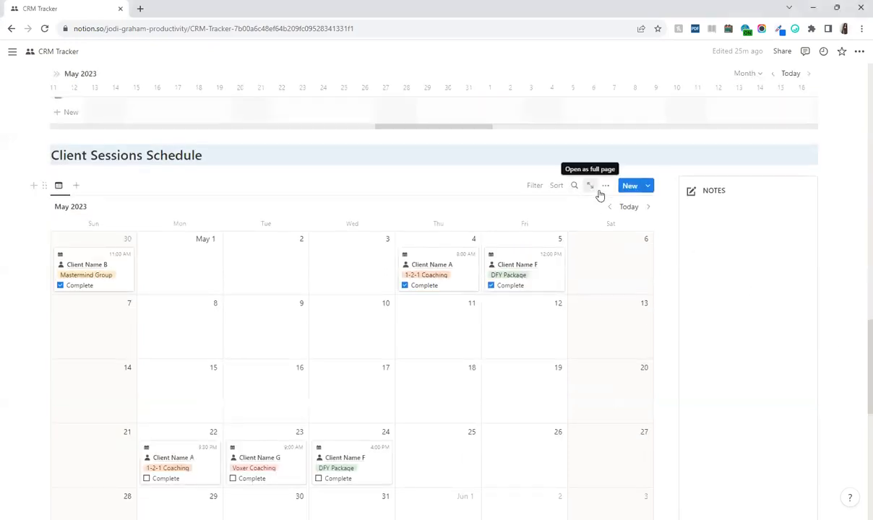
left_click(605, 187)
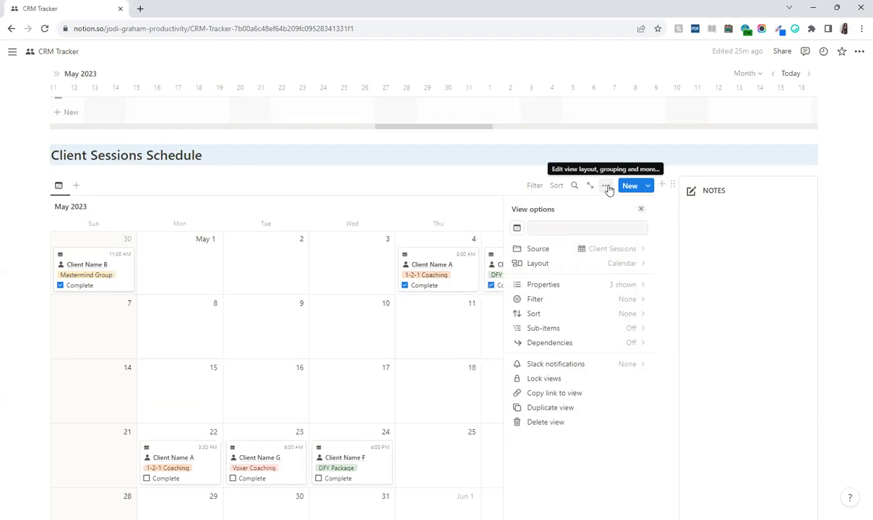
left_click(571, 265)
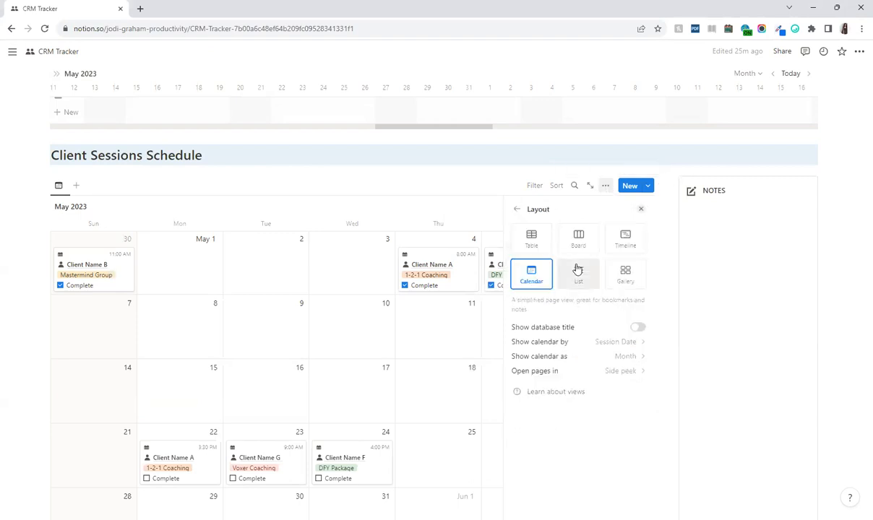
left_click(638, 319)
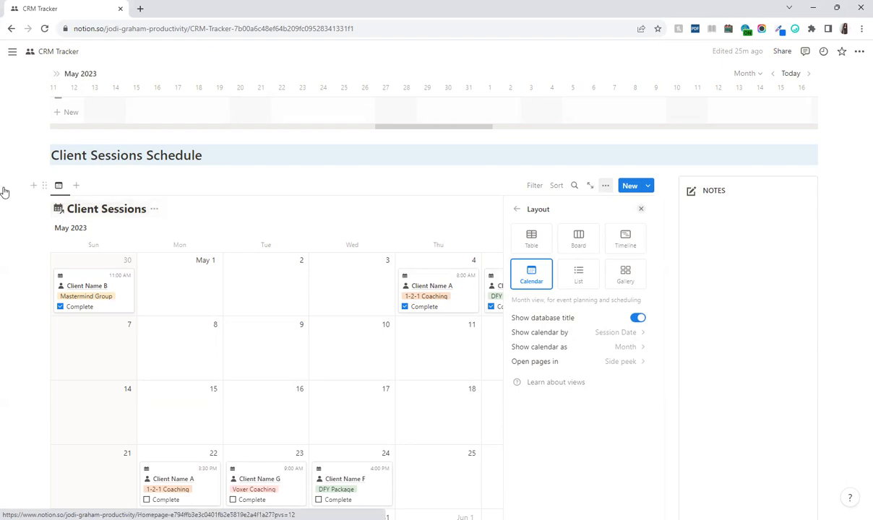
mouse_move(3, 189)
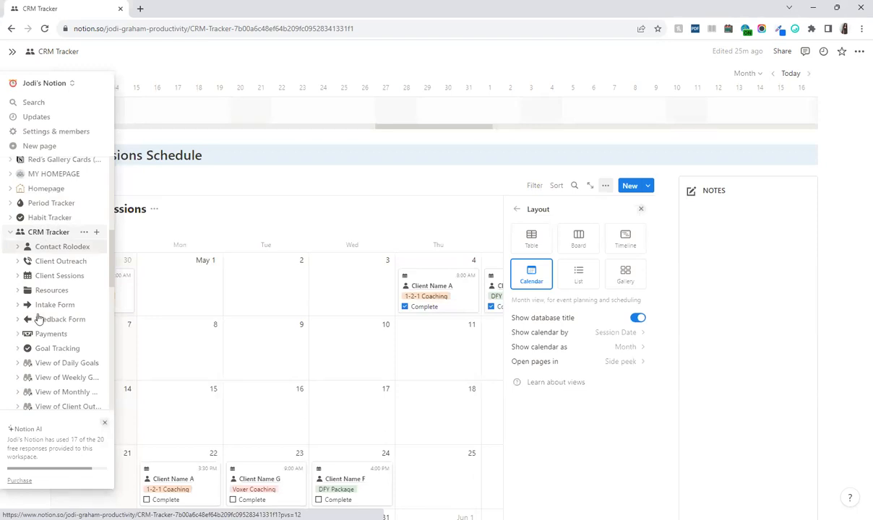
scroll(28, 322, "down", 1)
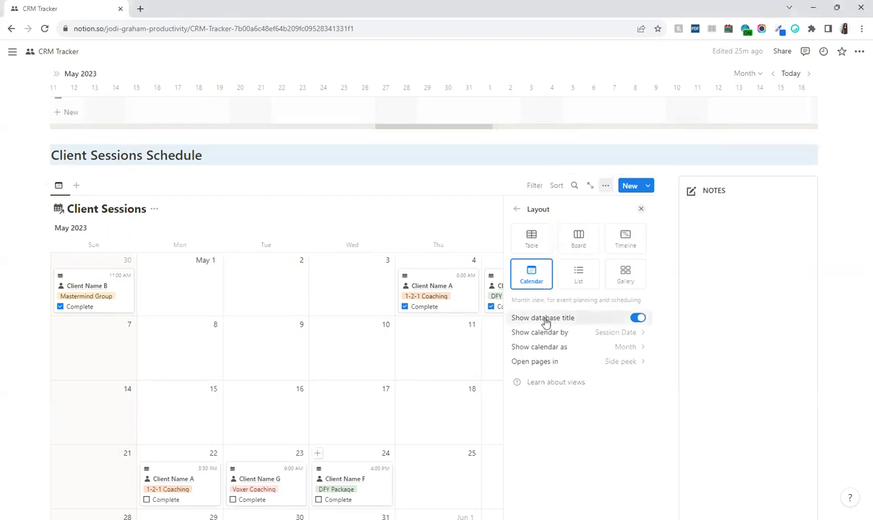
Hide the database title on the Client Sessions Schedule calendar and close its view options
left_click(637, 326)
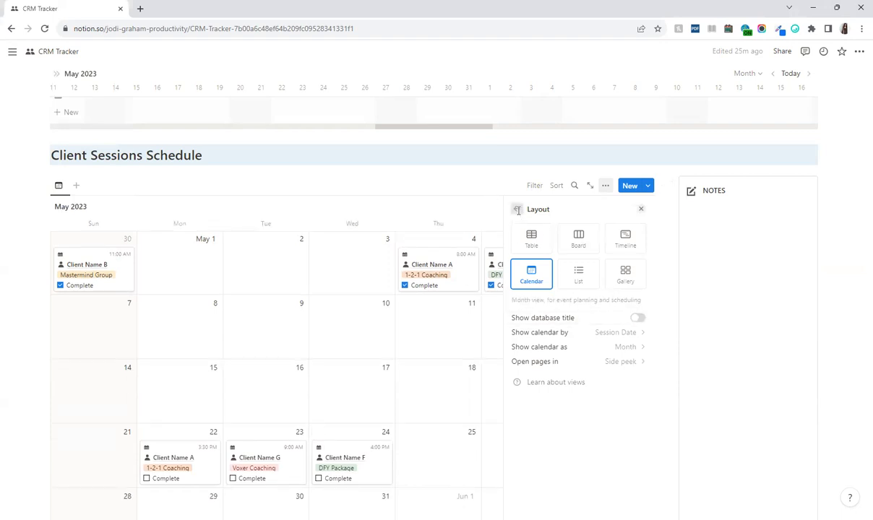
left_click(517, 209)
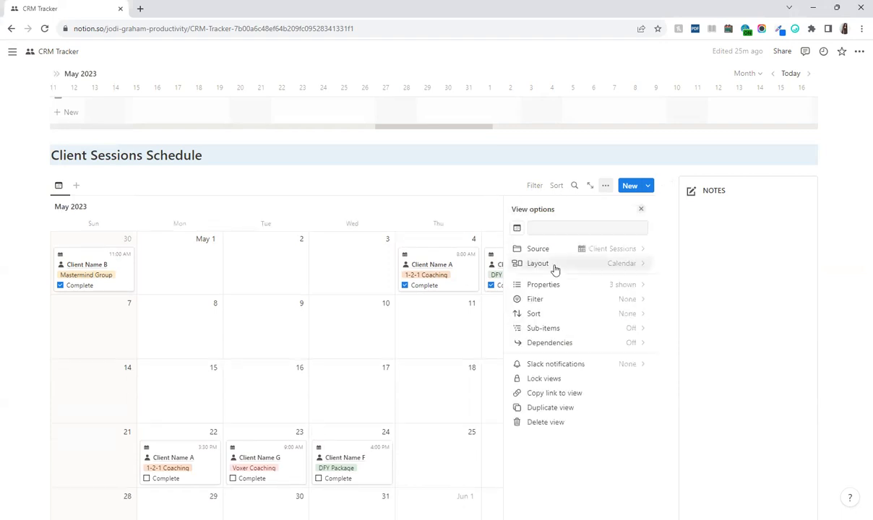
left_click(607, 187)
left_click(607, 186)
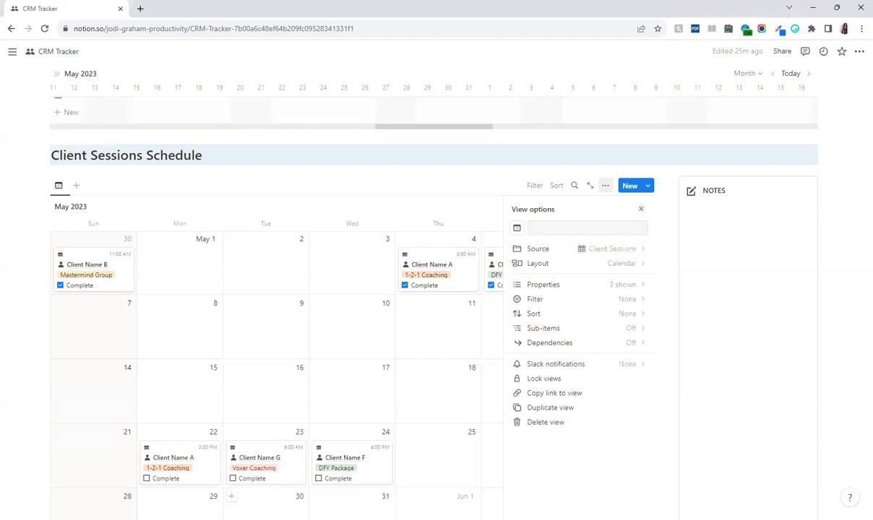
left_click(640, 209)
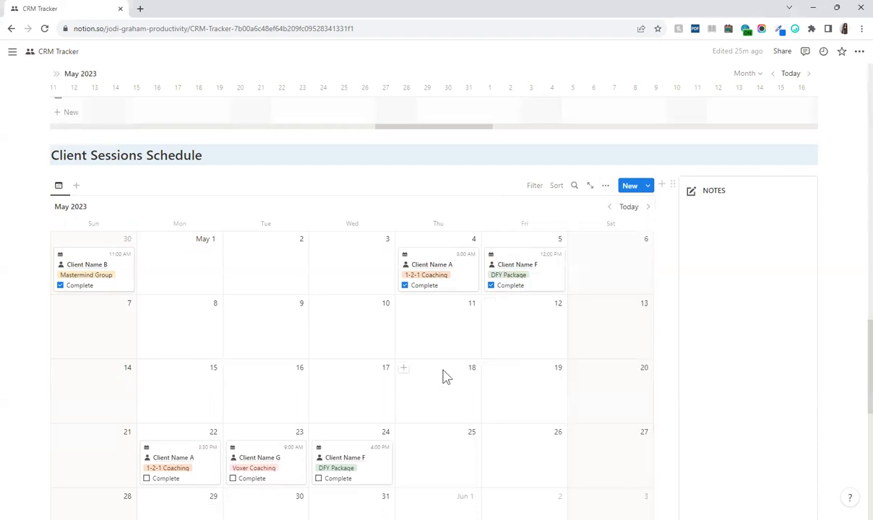